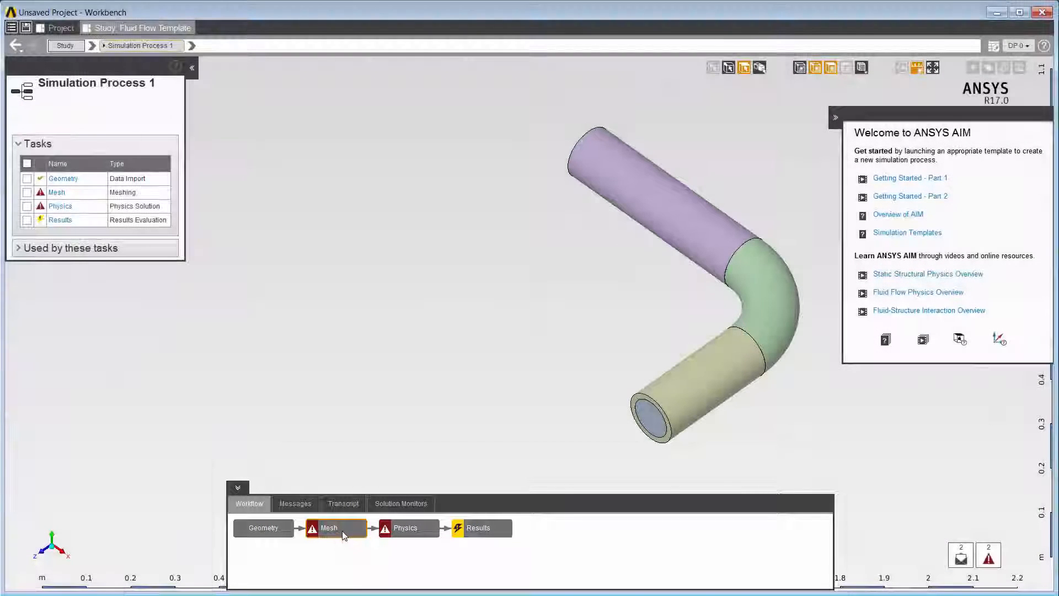
# Step: Add a second Physics Solution task after the Mesh task in the workflow
pyautogui.rightClick(342, 531)
pyautogui.moveTo(359, 544)
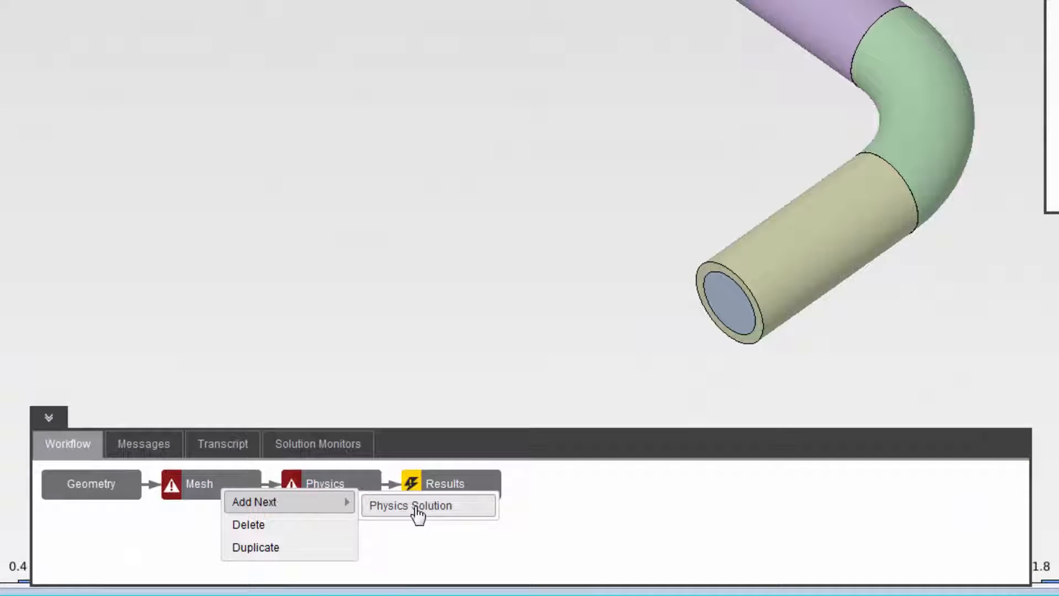
pyautogui.click(418, 514)
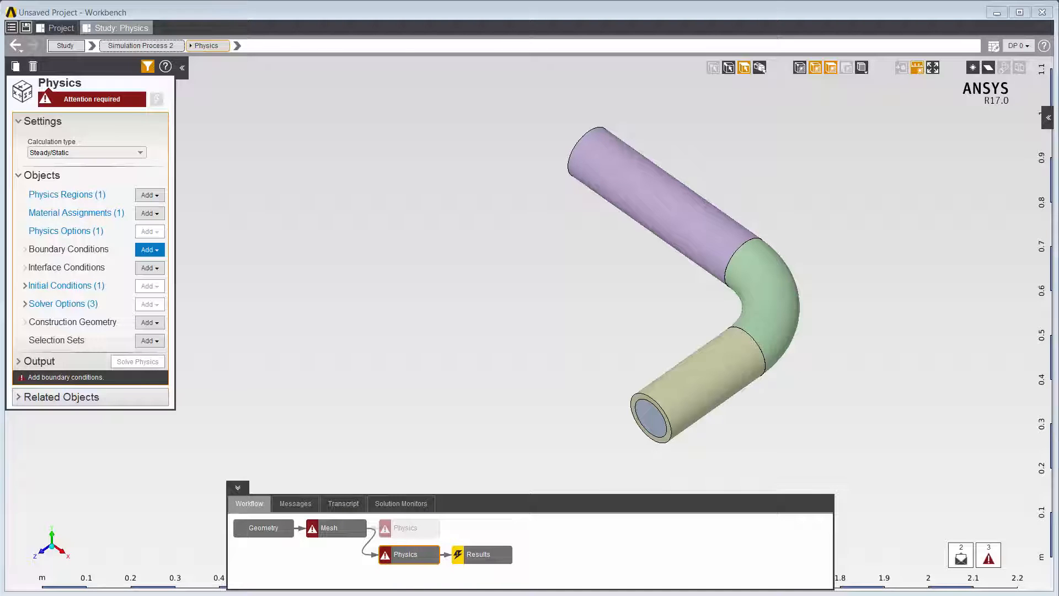
# Step: Add an Inlet boundary condition from the pipe's open end in the model view
pyautogui.rightClick(658, 419)
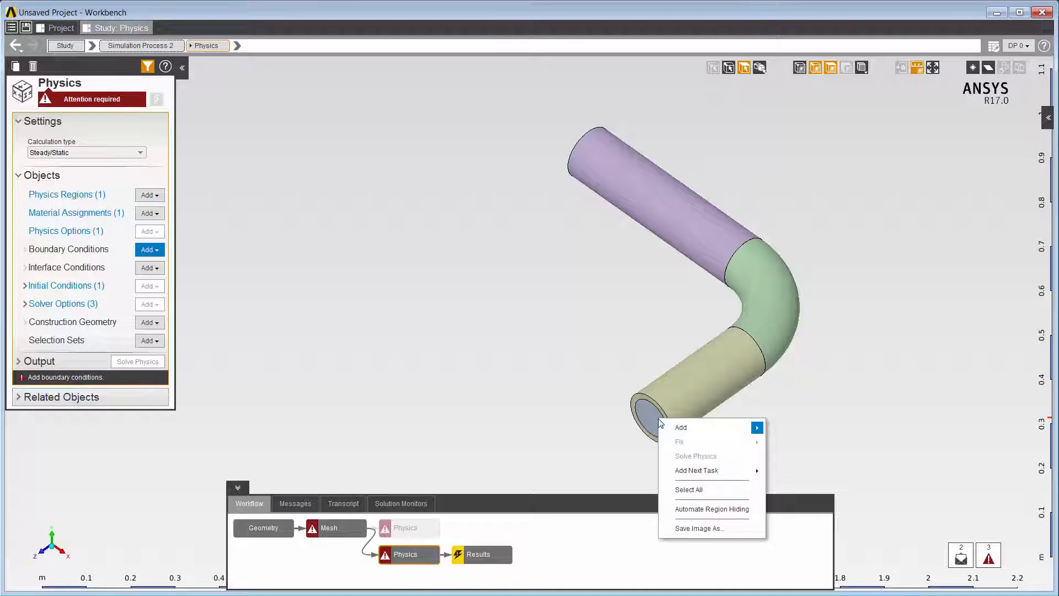
pyautogui.moveTo(681, 427)
pyautogui.moveTo(822, 444)
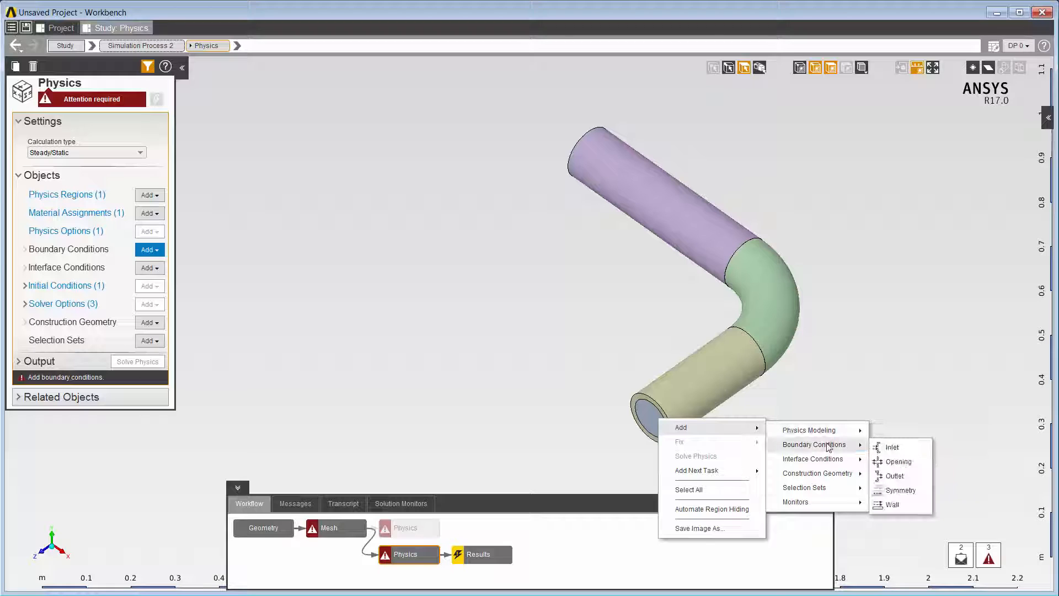
pyautogui.click(888, 448)
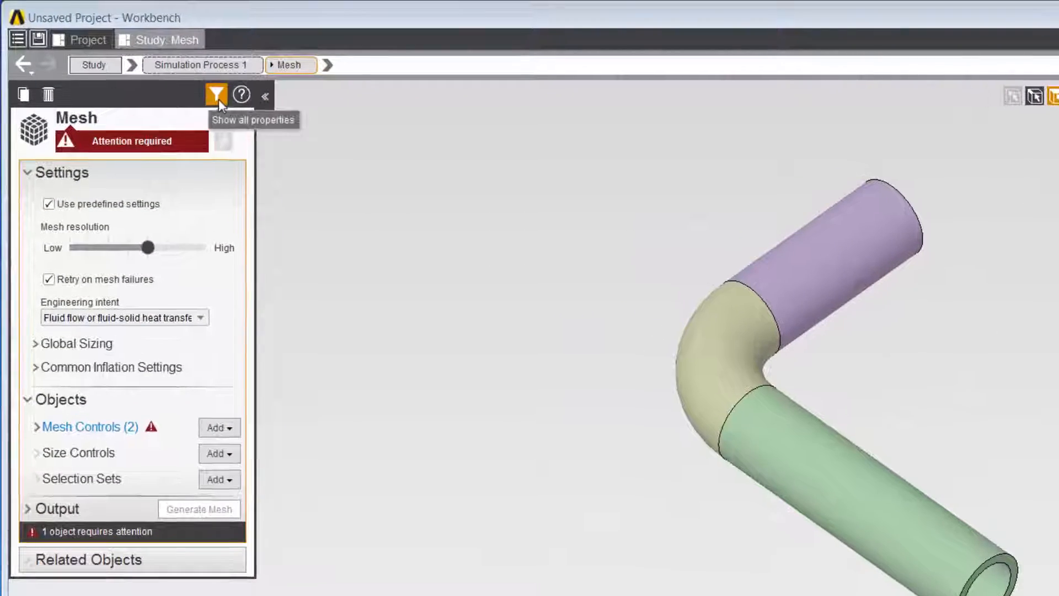
# Step: Show all properties of the Mesh task and restore the filtered property list
pyautogui.click(219, 101)
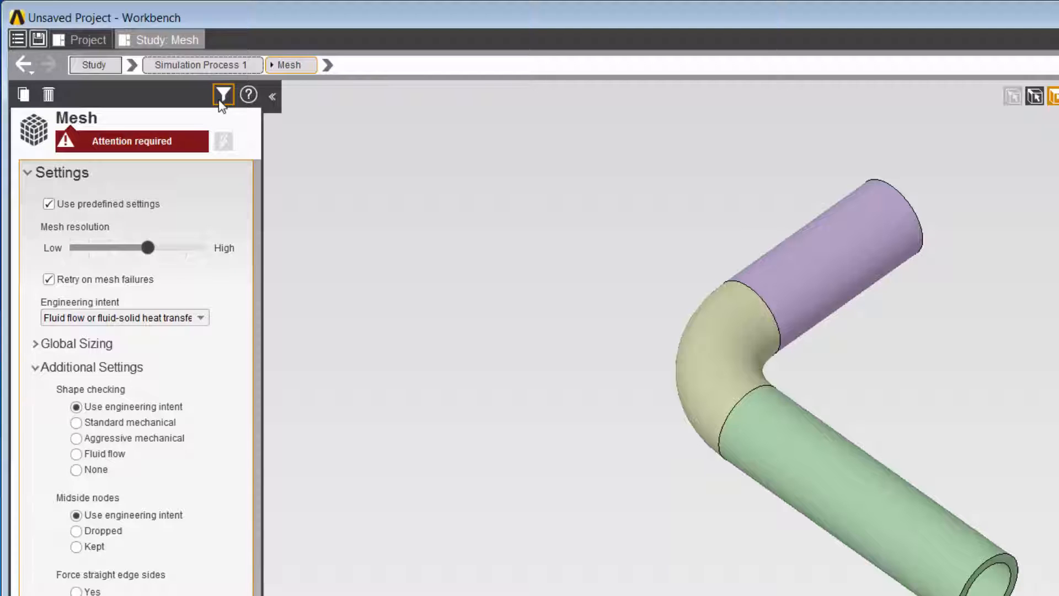
pyautogui.click(220, 99)
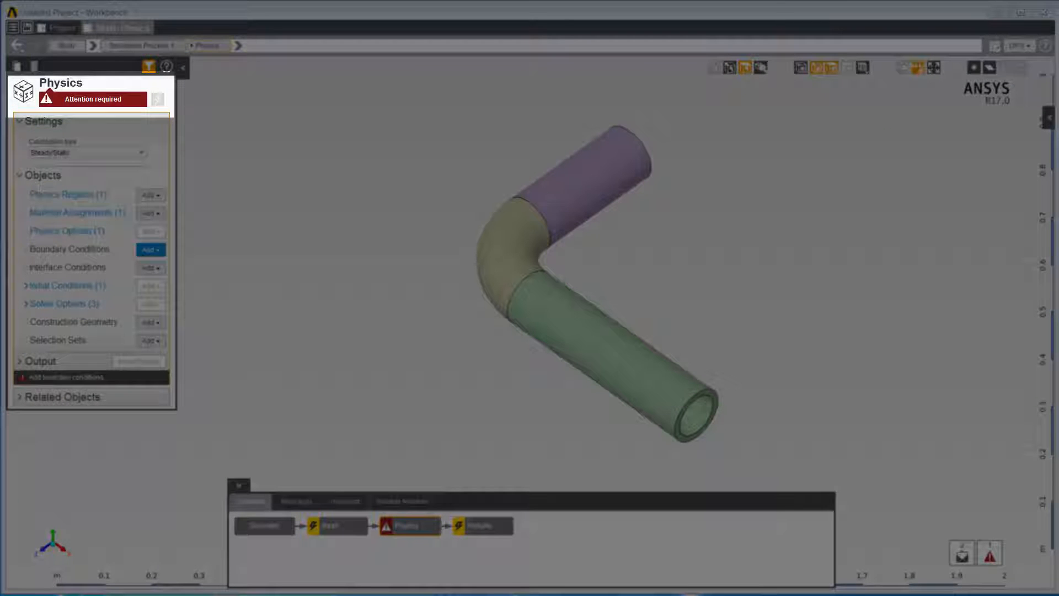
# Step: Check the status of the Mesh and Geometry tasks and generate the mesh
pyautogui.click(342, 532)
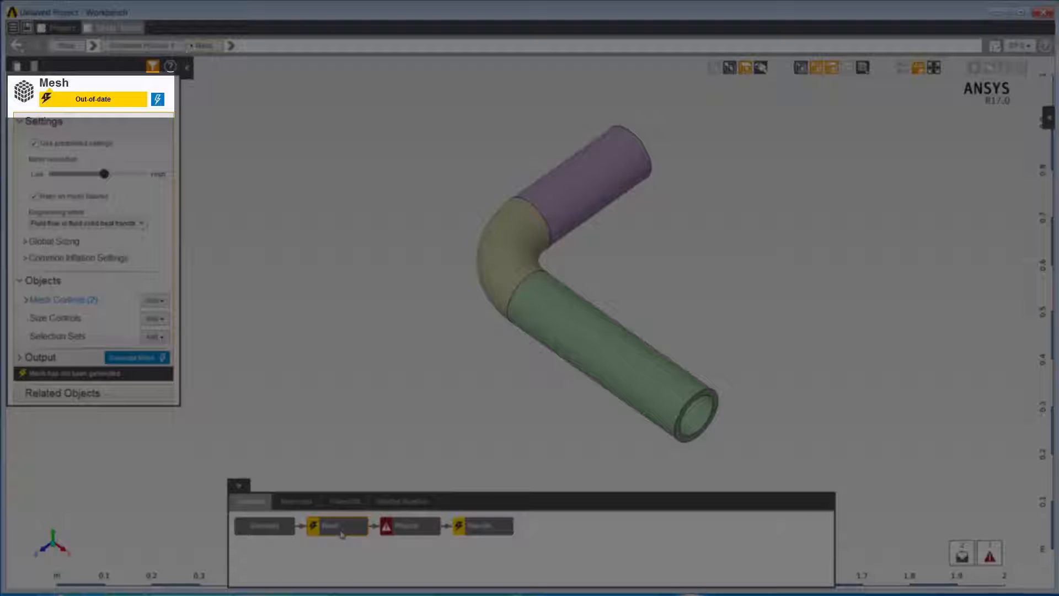
pyautogui.click(277, 531)
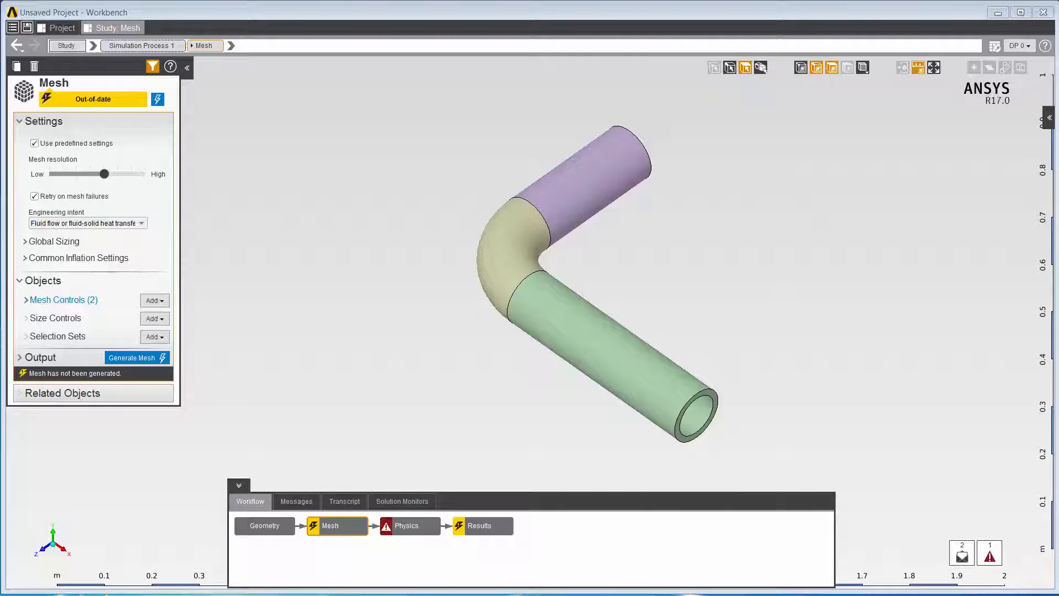
pyautogui.rightClick(319, 301)
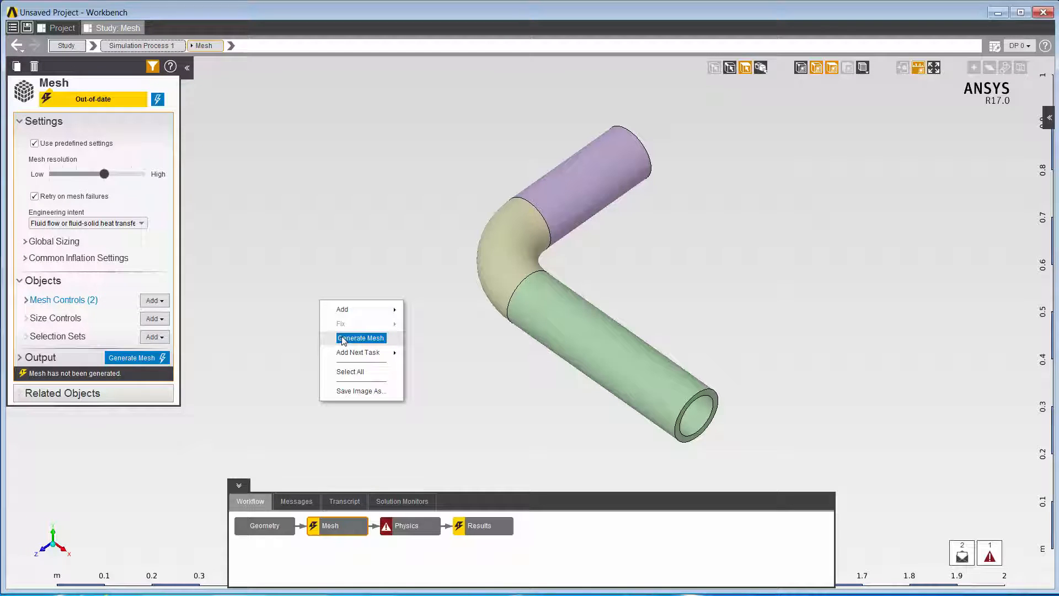
pyautogui.click(342, 338)
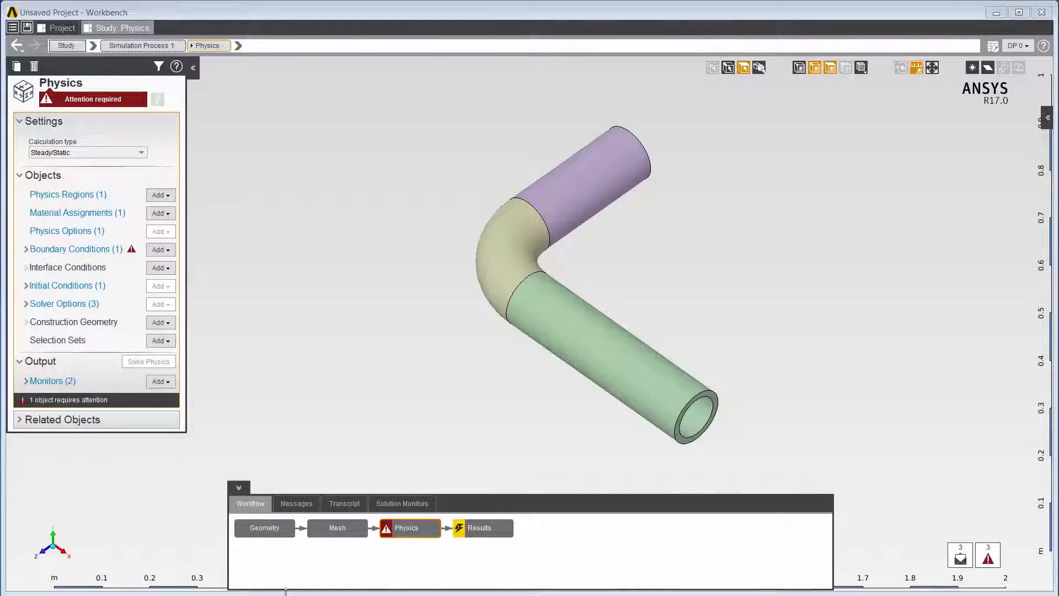
# Step: Open Inlet 1 from its entry in the message list and inspect its attention status
pyautogui.click(298, 504)
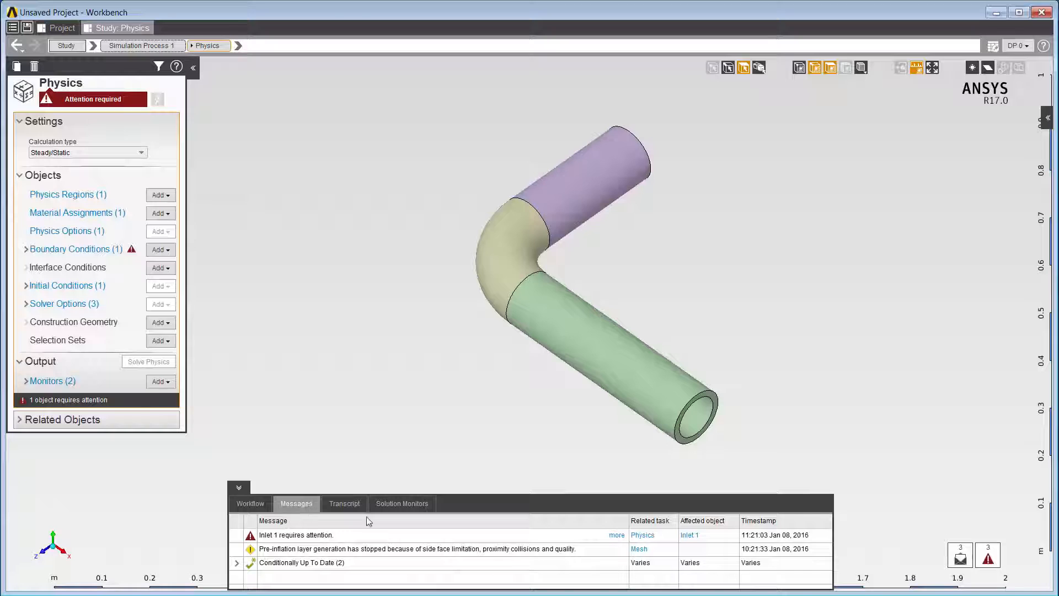
pyautogui.click(689, 535)
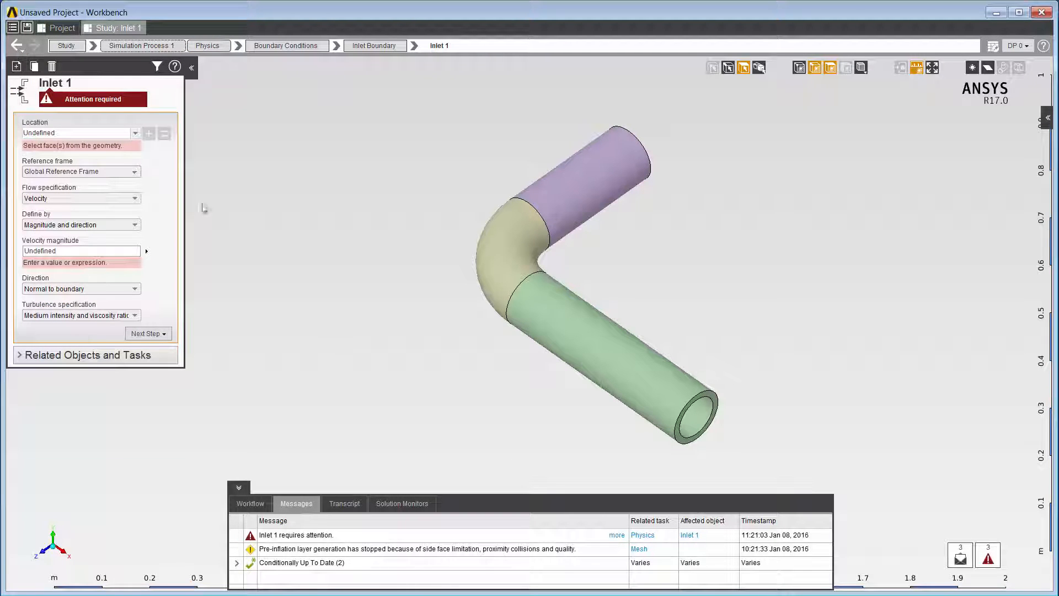
pyautogui.click(117, 100)
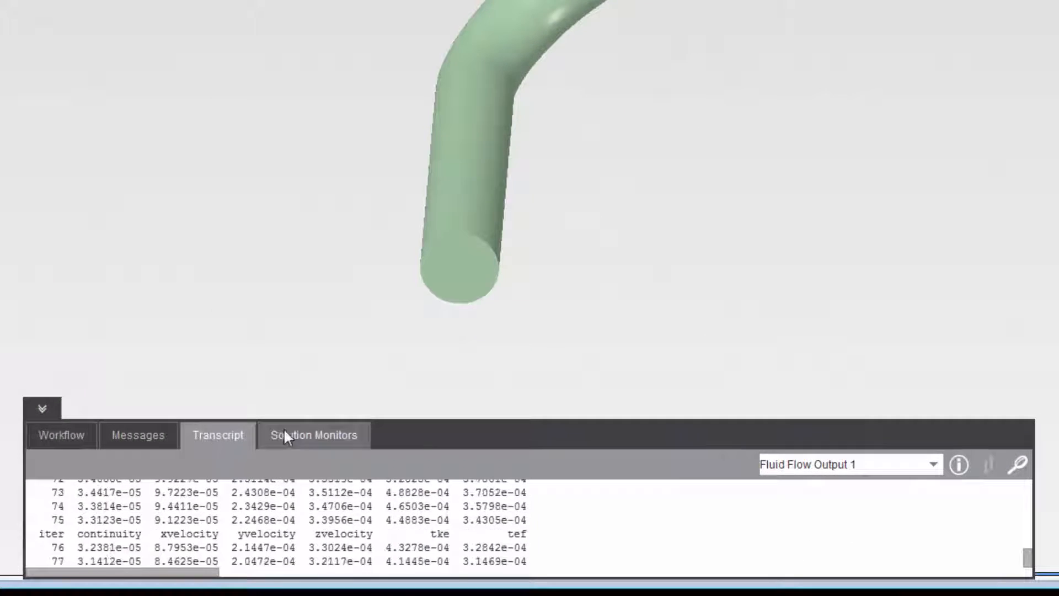
# Step: Display Convergence Chart 1 in the solution monitors and enlarge the chart area
pyautogui.click(303, 436)
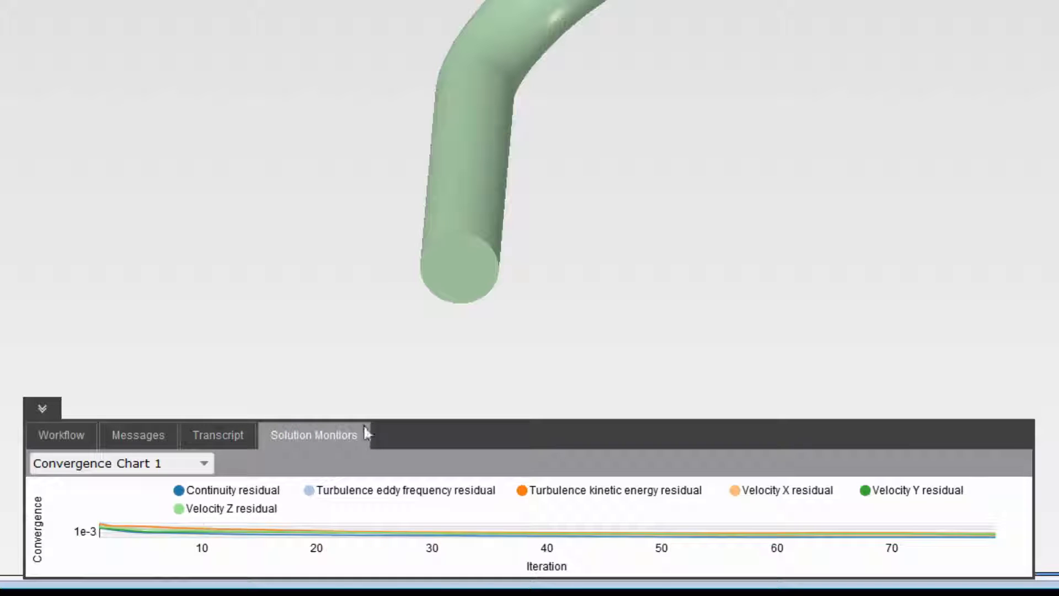
pyautogui.moveTo(375, 419); pyautogui.dragTo(403, 274)
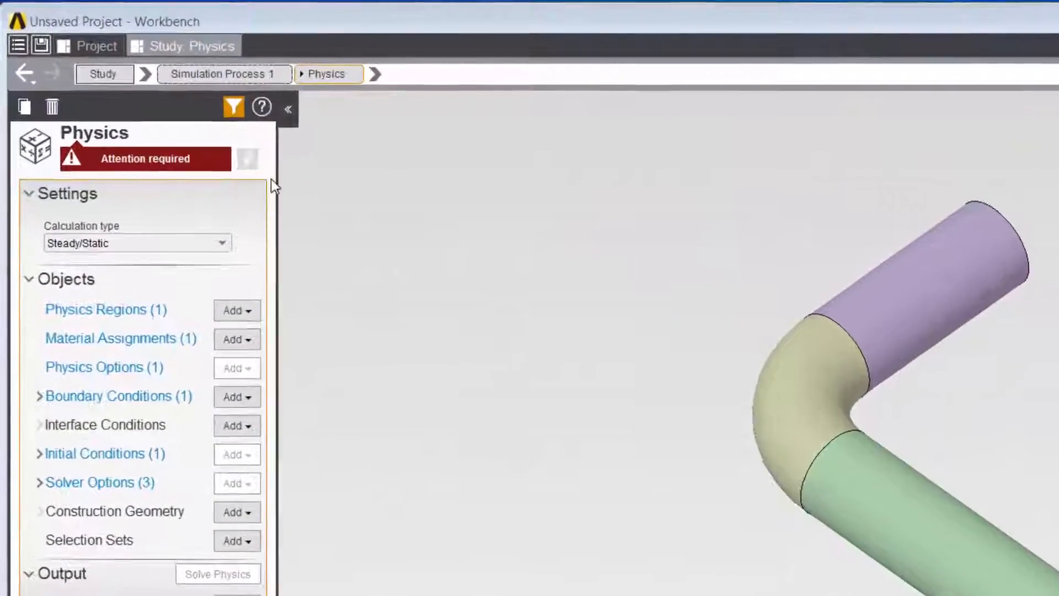
# Step: View the navigation history and move back and forward one location through the visited objects
pyautogui.click(38, 94)
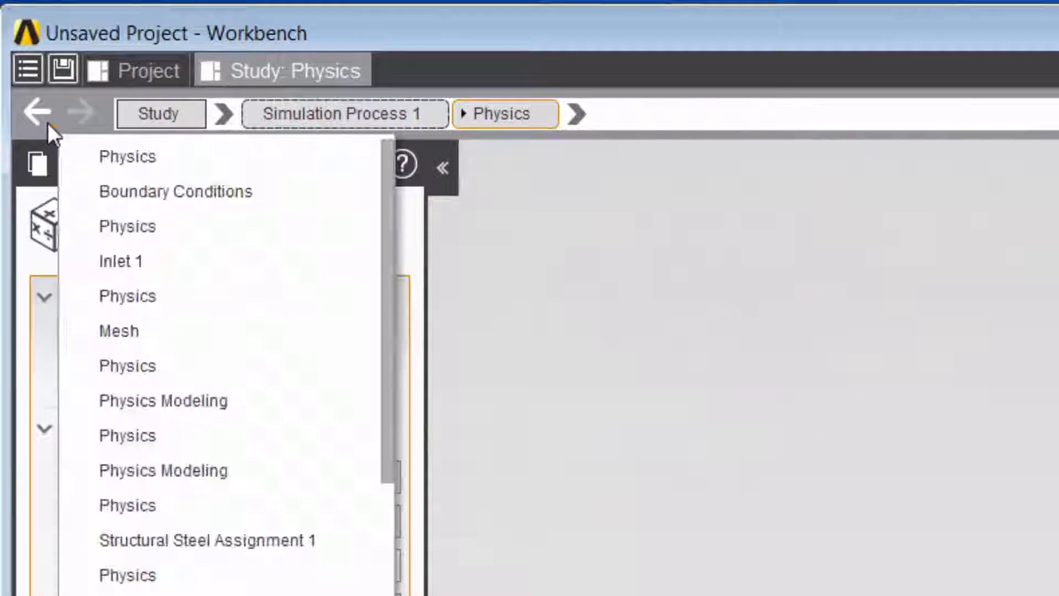
pyautogui.click(40, 111)
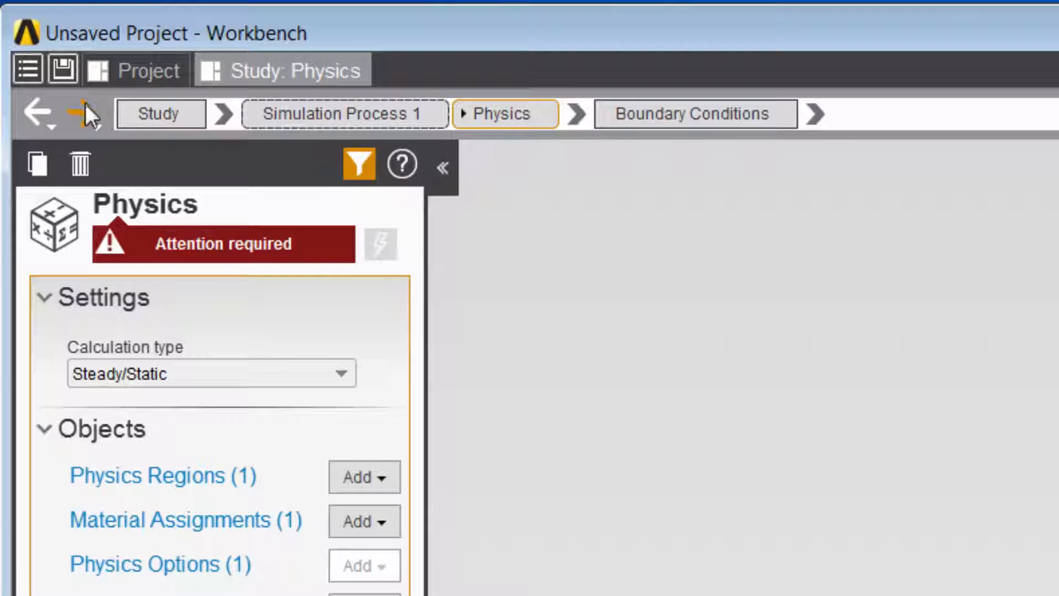
pyautogui.click(85, 107)
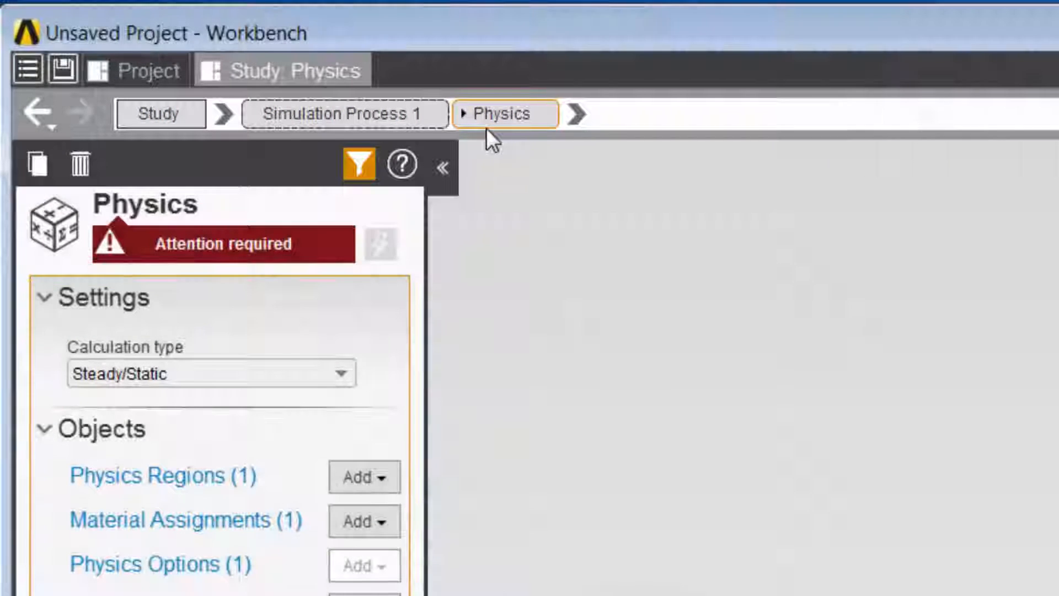
# Step: Look through the categories and types available under Physics and expand the Boundary Conditions object
pyautogui.click(574, 117)
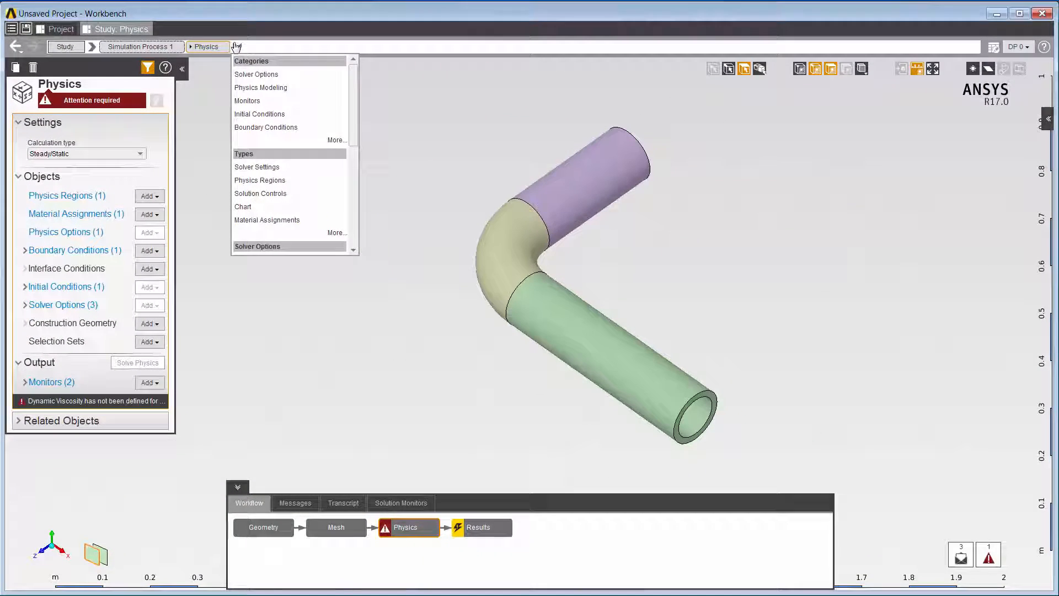
pyautogui.click(236, 47)
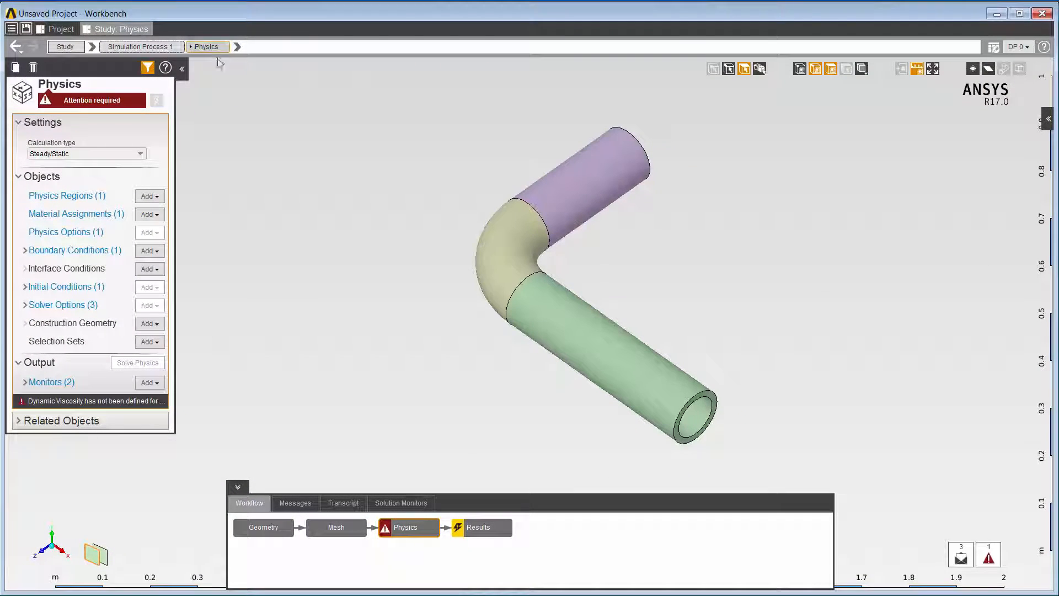
pyautogui.click(24, 250)
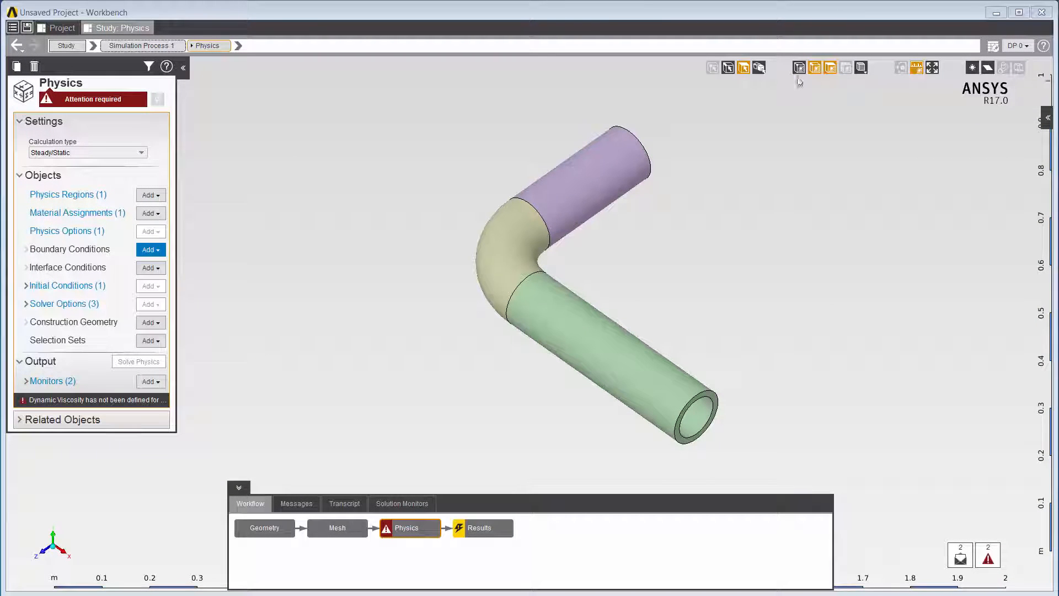
# Step: Select the long straight pipe's outer face and replace that selection with the pipe's ring-shaped end face
pyautogui.click(760, 67)
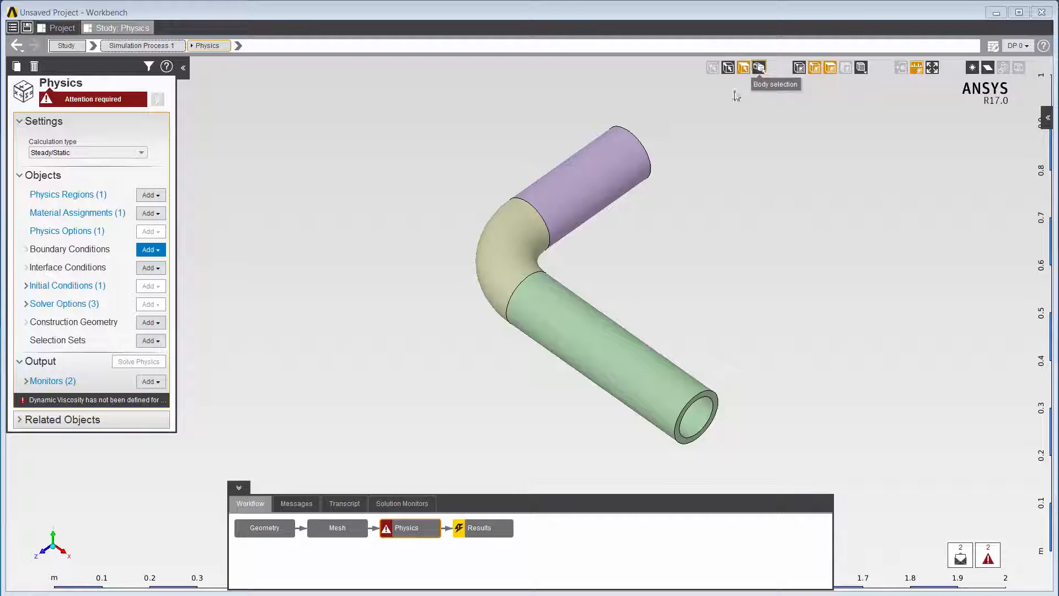
pyautogui.click(613, 354)
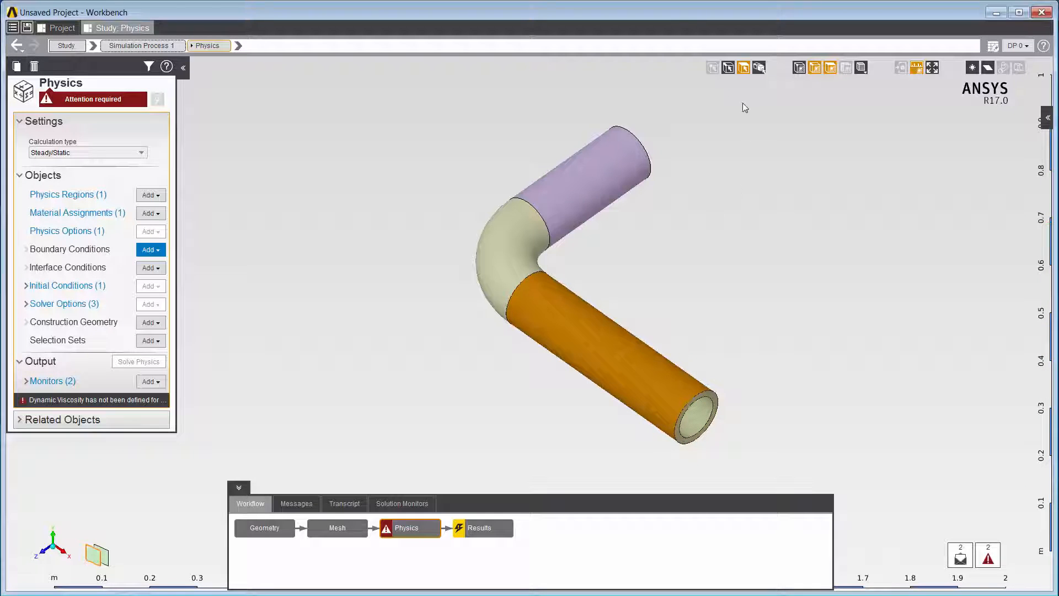
pyautogui.click(748, 88)
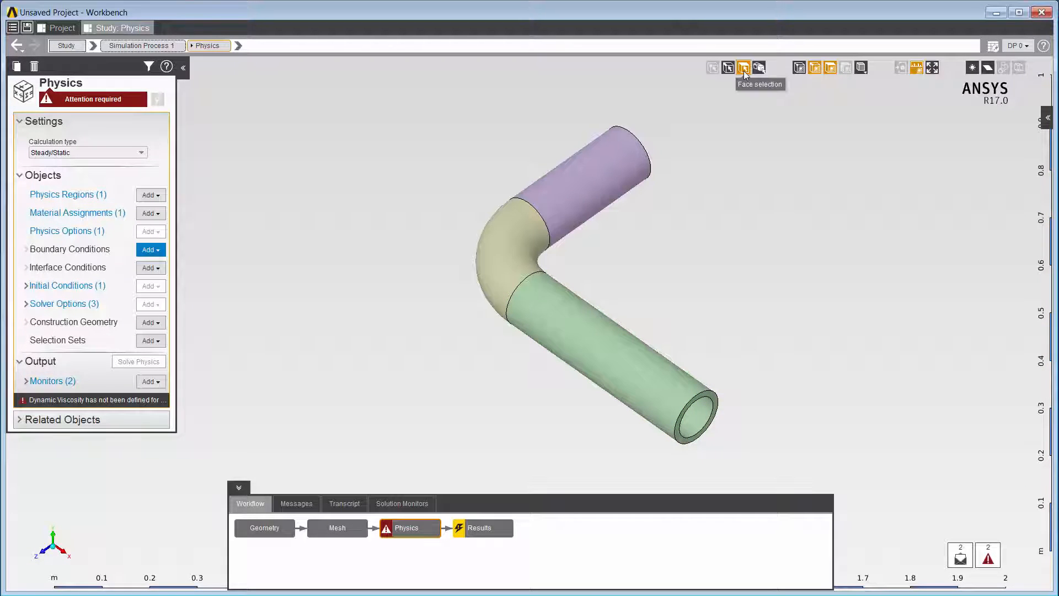
pyautogui.click(715, 401)
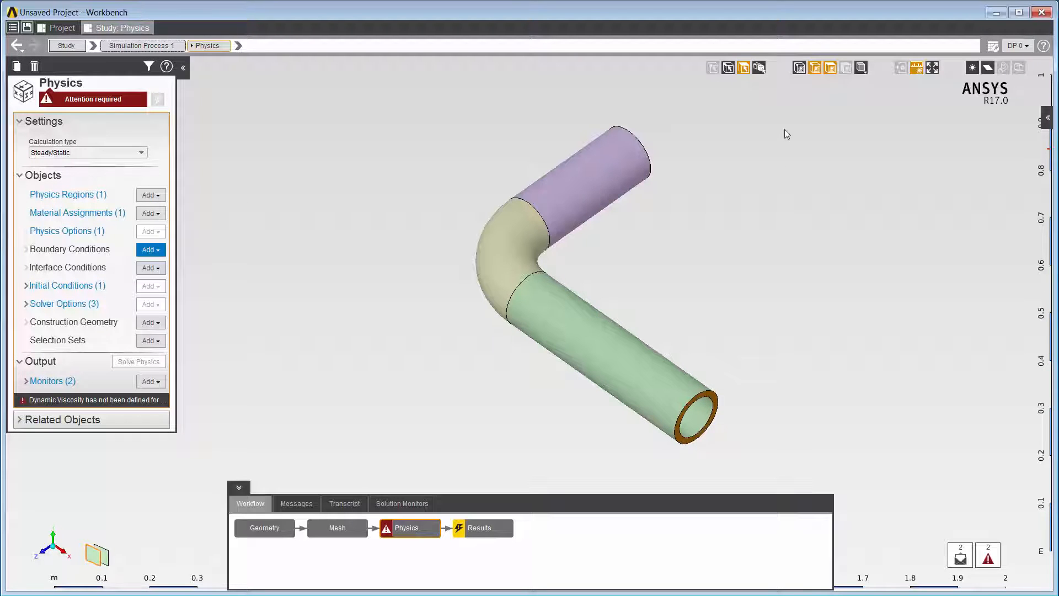
# Step: Hide the faces of the pipe model and show them again
pyautogui.click(815, 72)
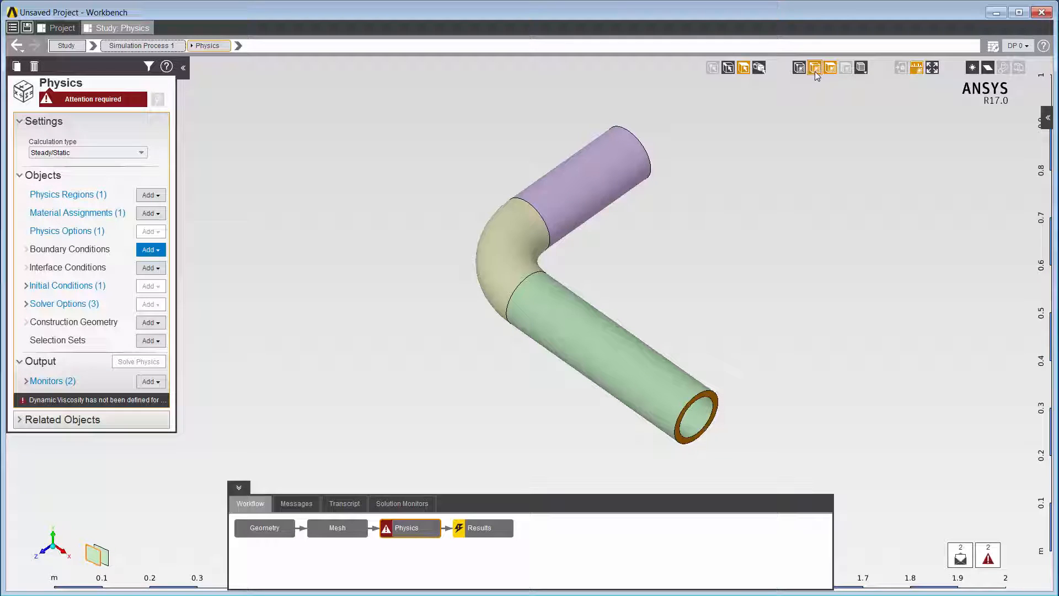
pyautogui.click(830, 68)
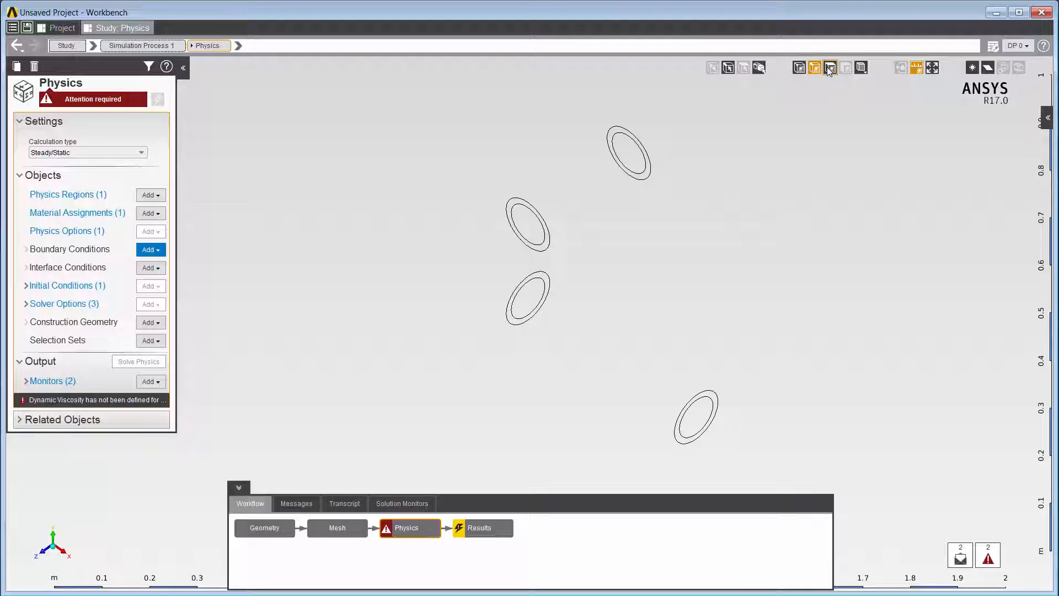
pyautogui.click(830, 71)
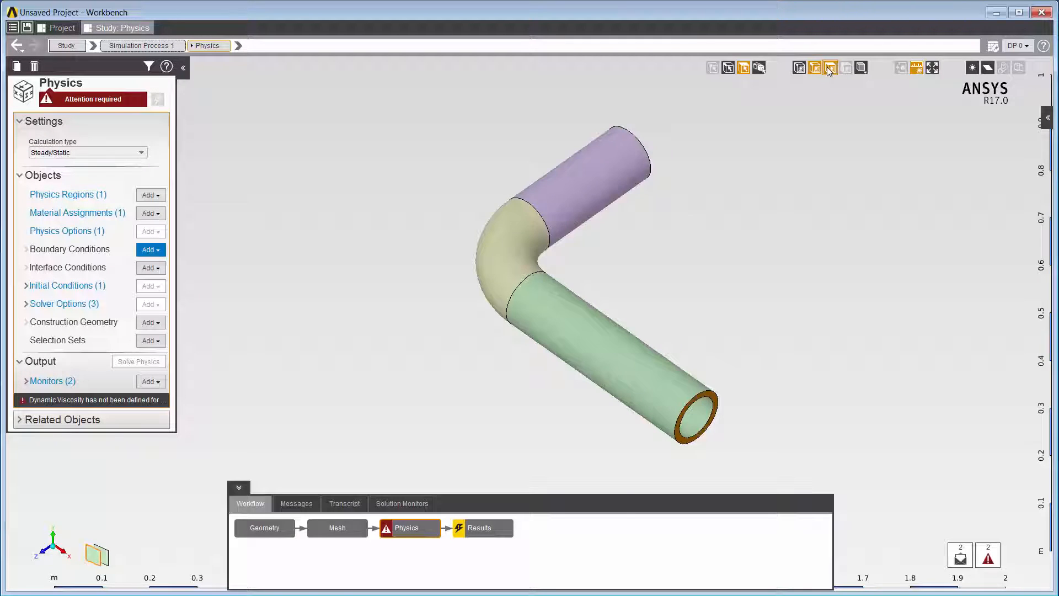
# Step: Preview the pipe in the translucent display style and in the metallic material style
pyautogui.click(860, 68)
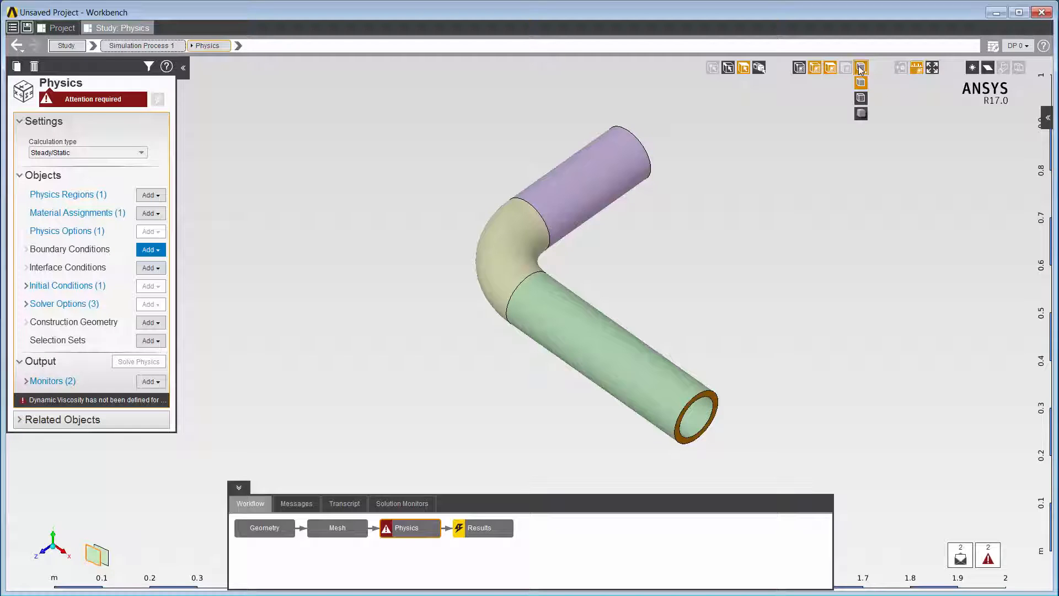
pyautogui.click(862, 98)
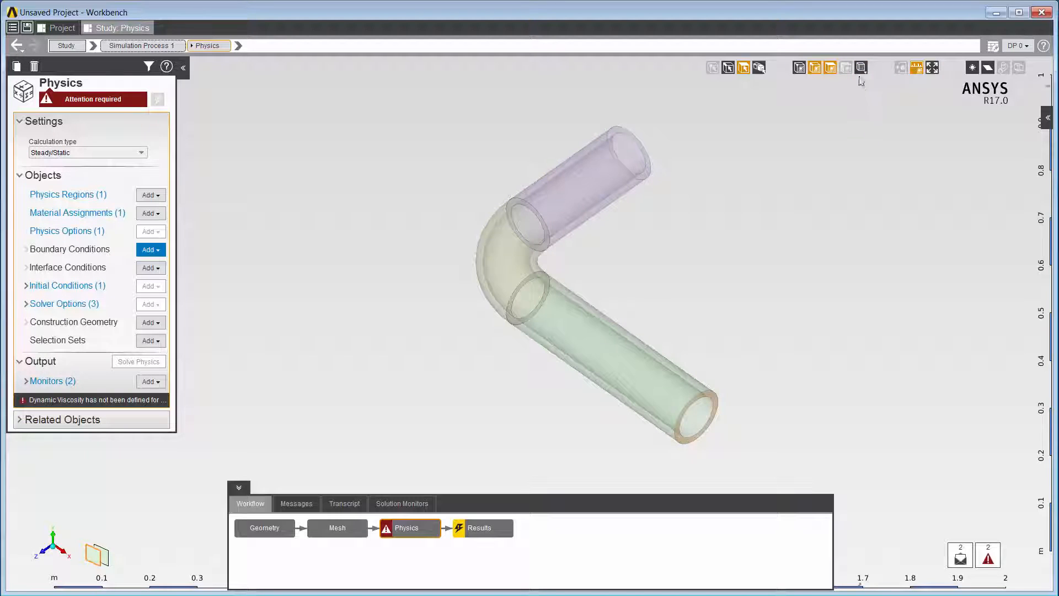
pyautogui.click(860, 69)
pyautogui.click(863, 116)
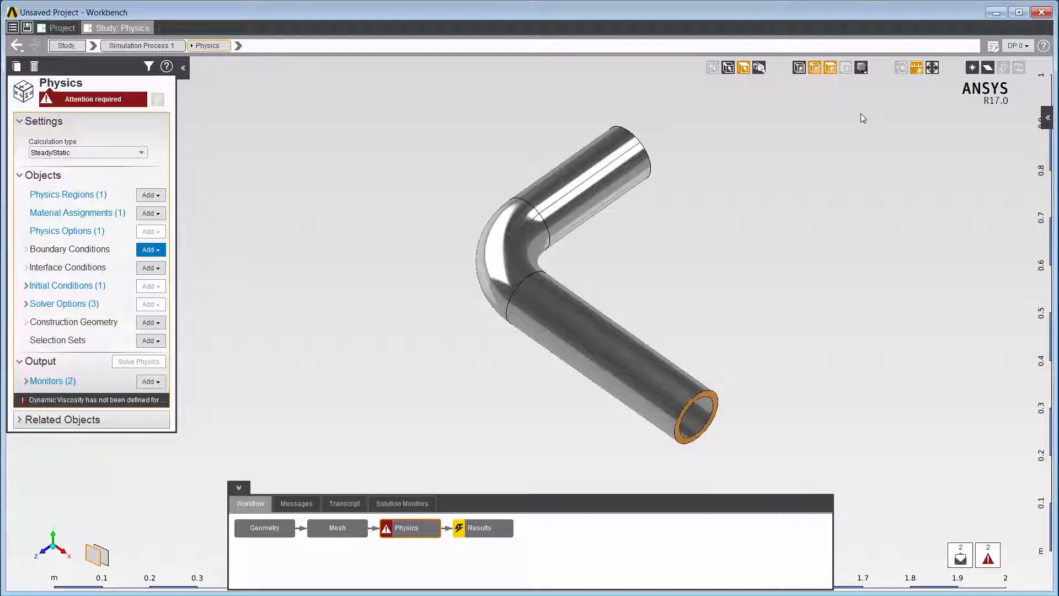
# Step: Try the topology selector on the long straight pipe's outer face and clear the selection
pyautogui.click(597, 330)
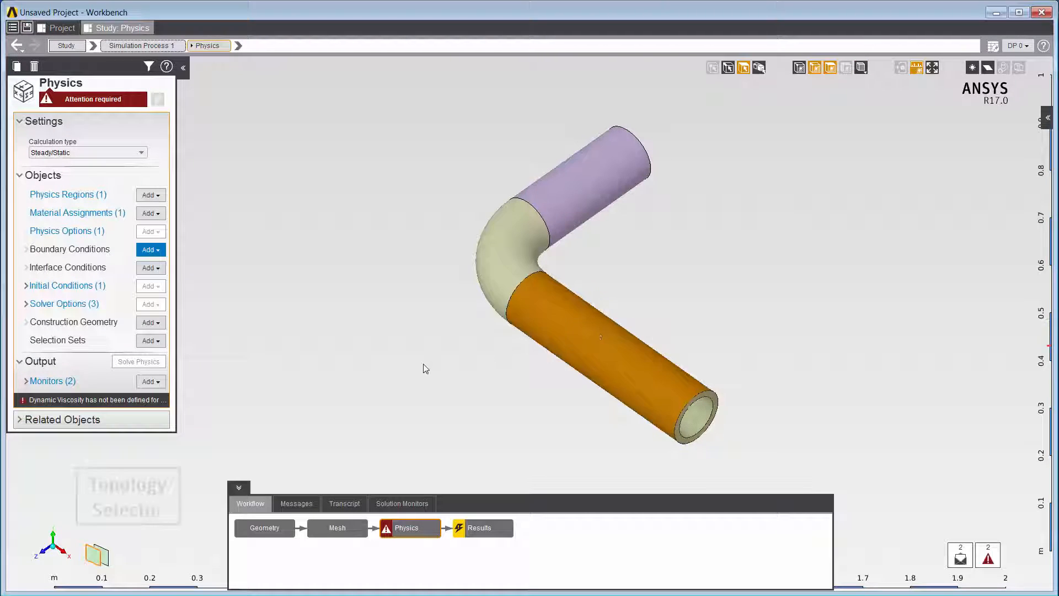
pyautogui.click(99, 554)
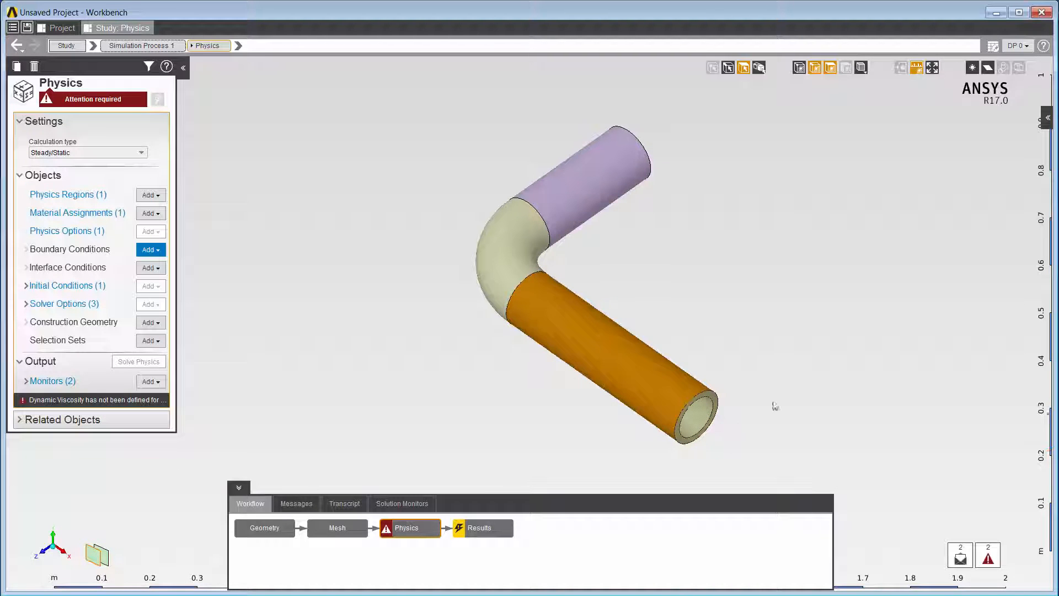
pyautogui.click(813, 385)
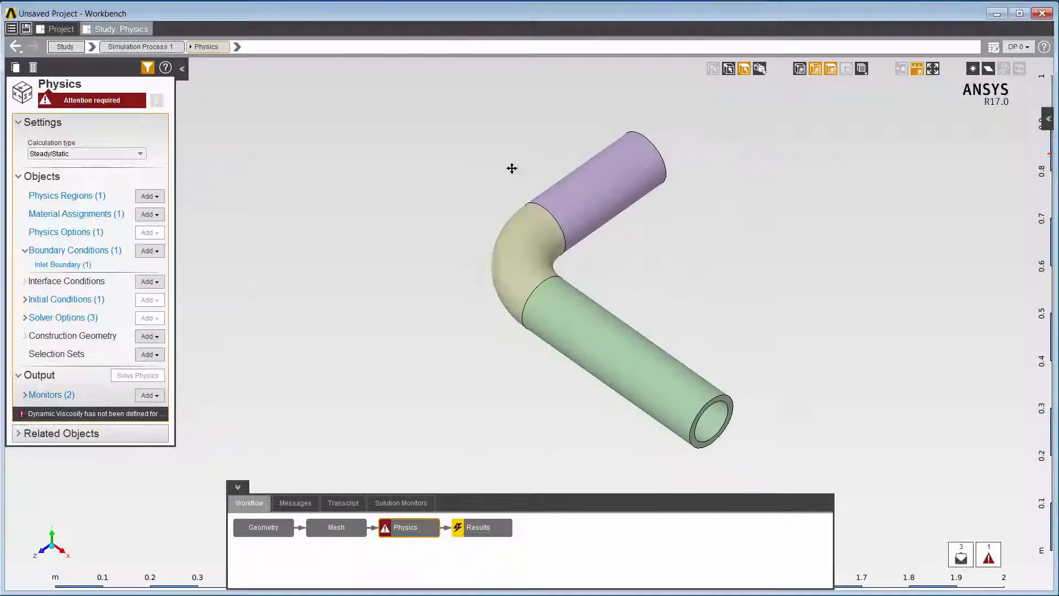
# Step: Try panning, zooming and re-centering the view of the pipe model, and box-select the whole pipe
pyautogui.keyDown('ctrl'); pyautogui.moveTo(510, 167); pyautogui.dragTo(249, 145, button='right'); pyautogui.keyUp('ctrl')
pyautogui.scroll(5, 341, 166)
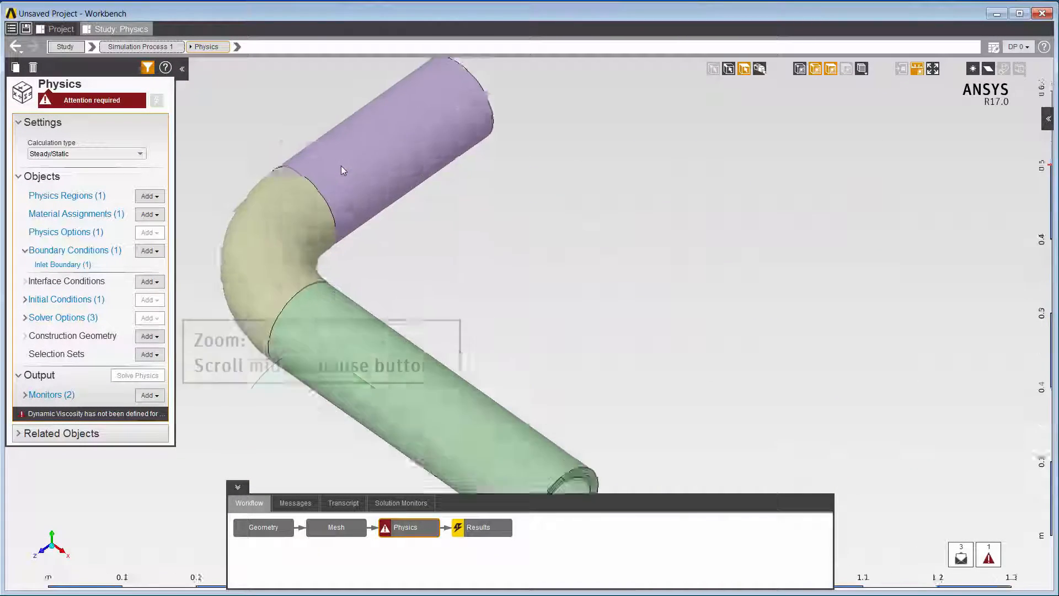
pyautogui.scroll(-4, 341, 165)
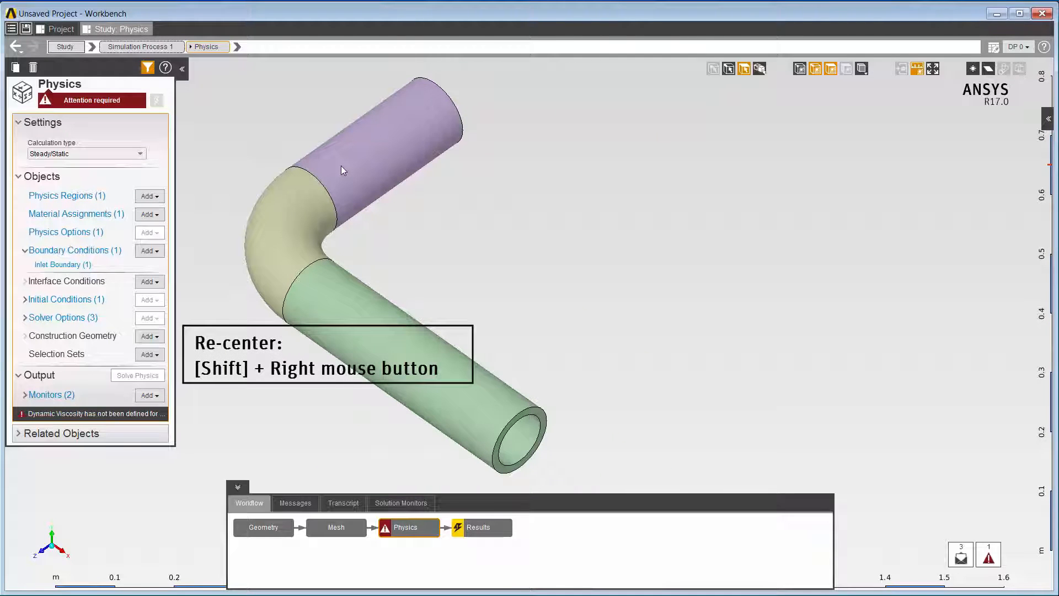
pyautogui.keyDown('shift'); pyautogui.rightClick(342, 166); pyautogui.keyUp('shift')
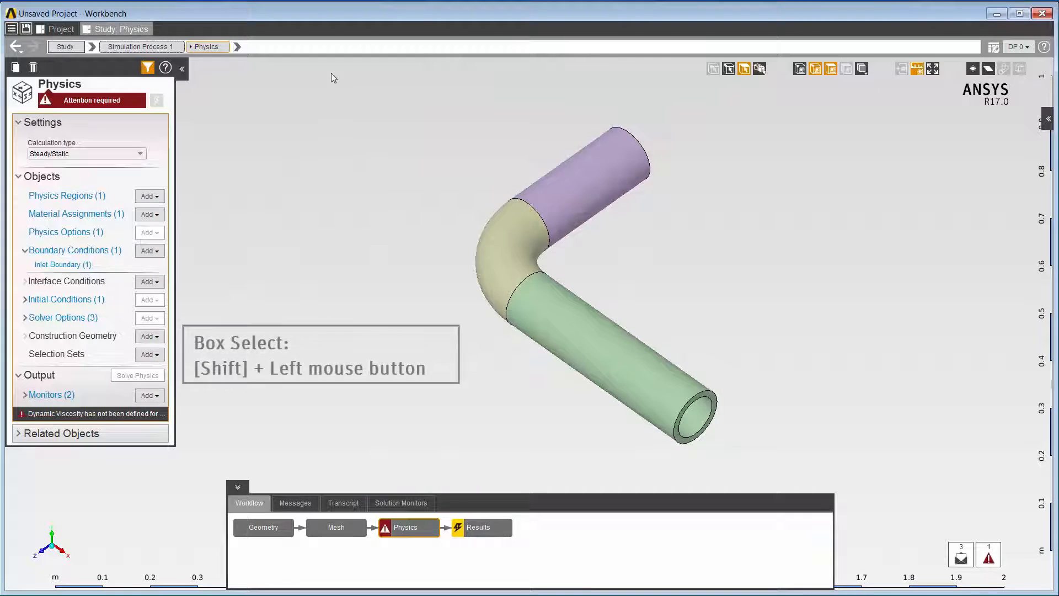
pyautogui.keyDown('shift'); pyautogui.moveTo(343, 90); pyautogui.dragTo(850, 456); pyautogui.keyUp('shift')
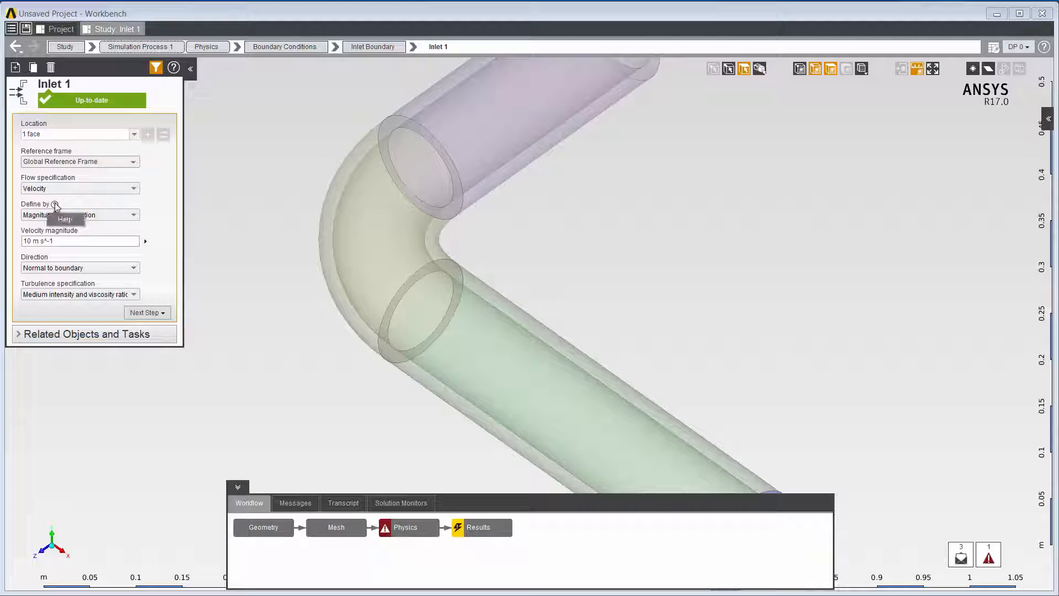
# Step: Open the help for the Inlet 1 boundary and its related topic Specifying Velocity Inlets
pyautogui.moveTo(55, 206)
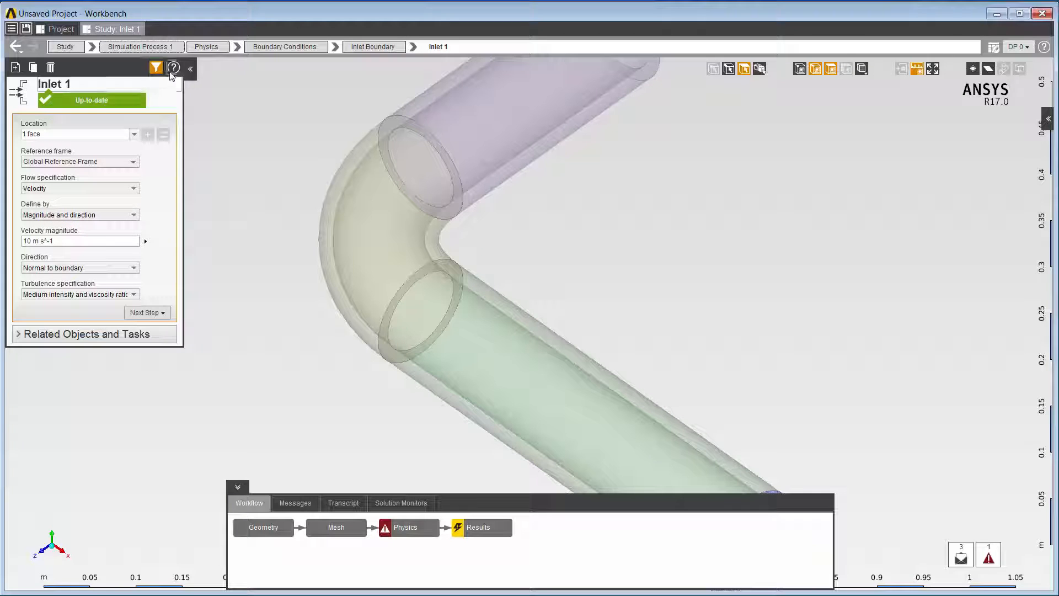
pyautogui.click(172, 69)
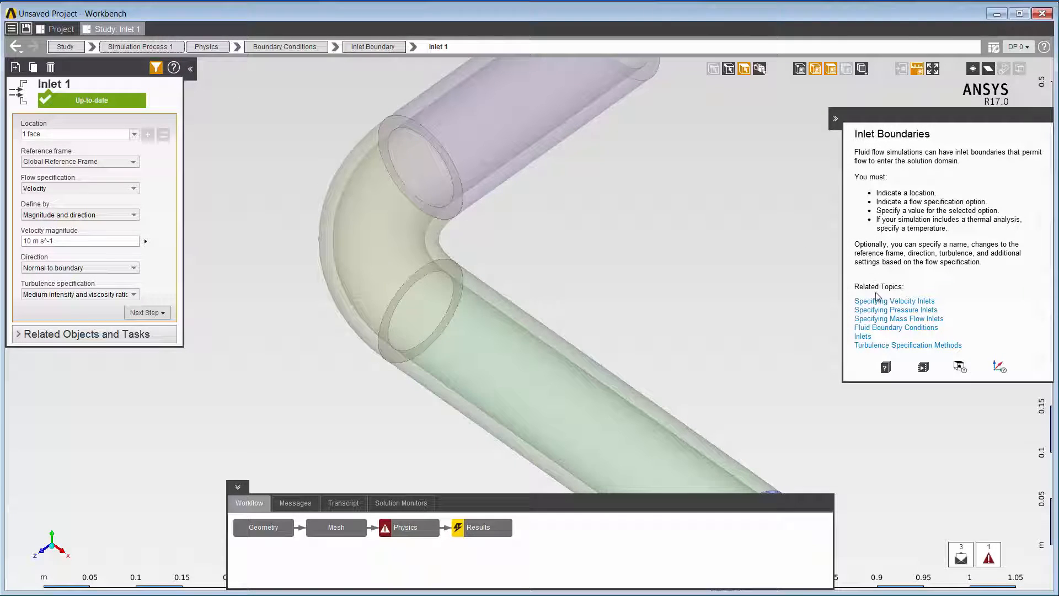
pyautogui.click(881, 302)
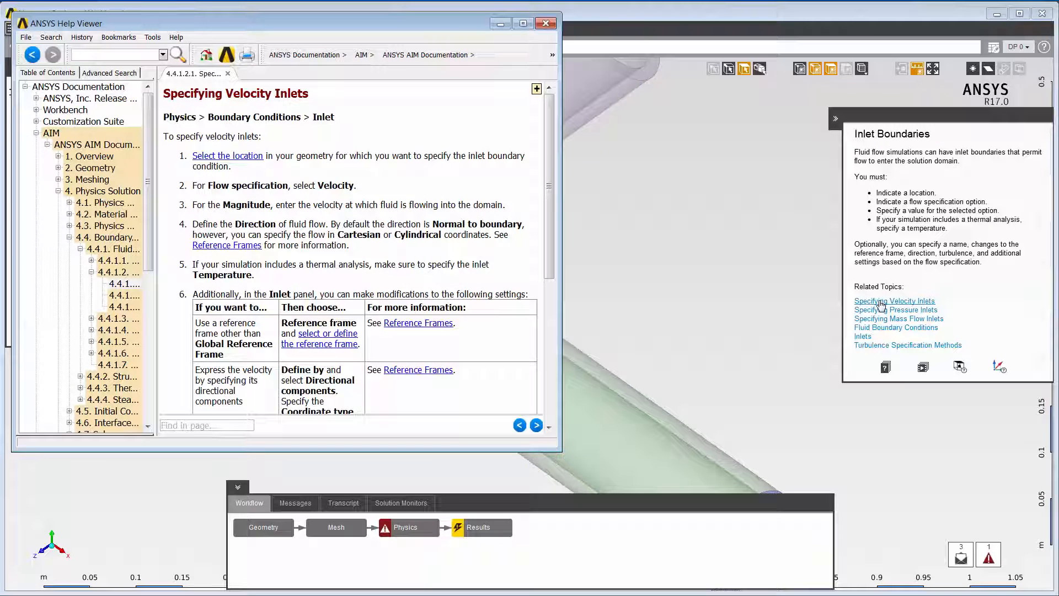